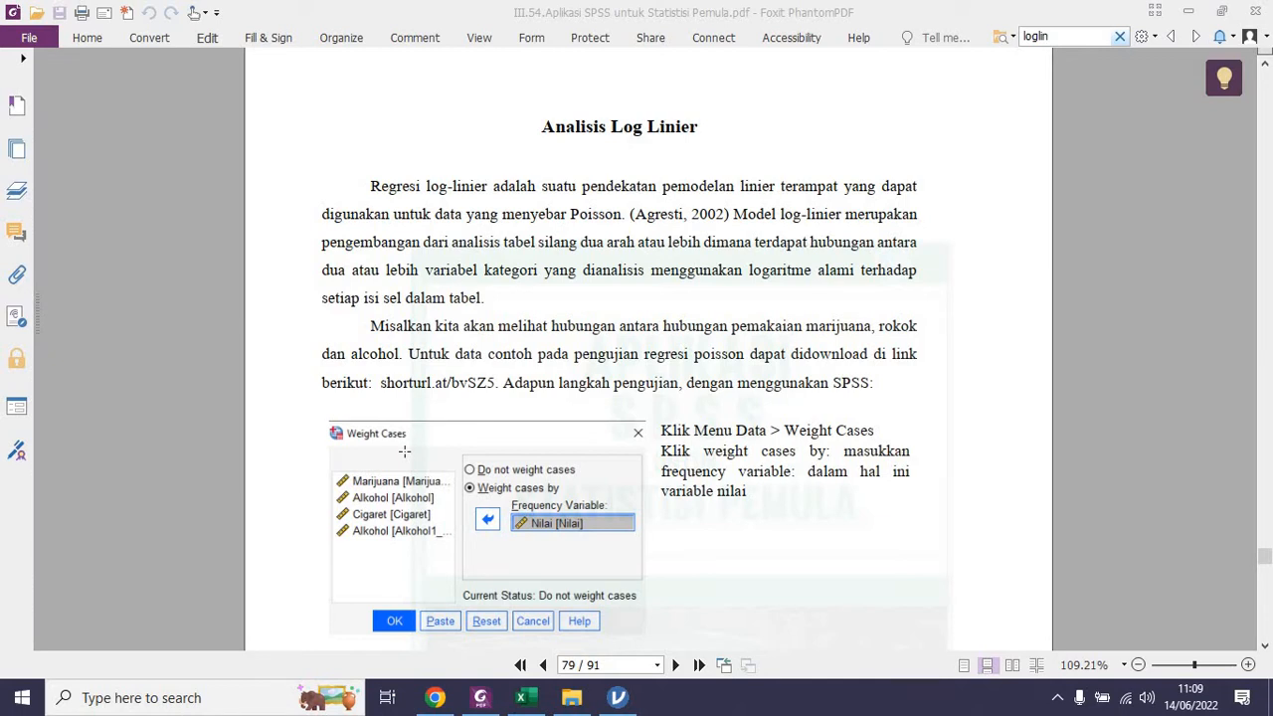
Switch to jamovi and open a new blank data window, enlarged to fill the screen
left_click(613, 683)
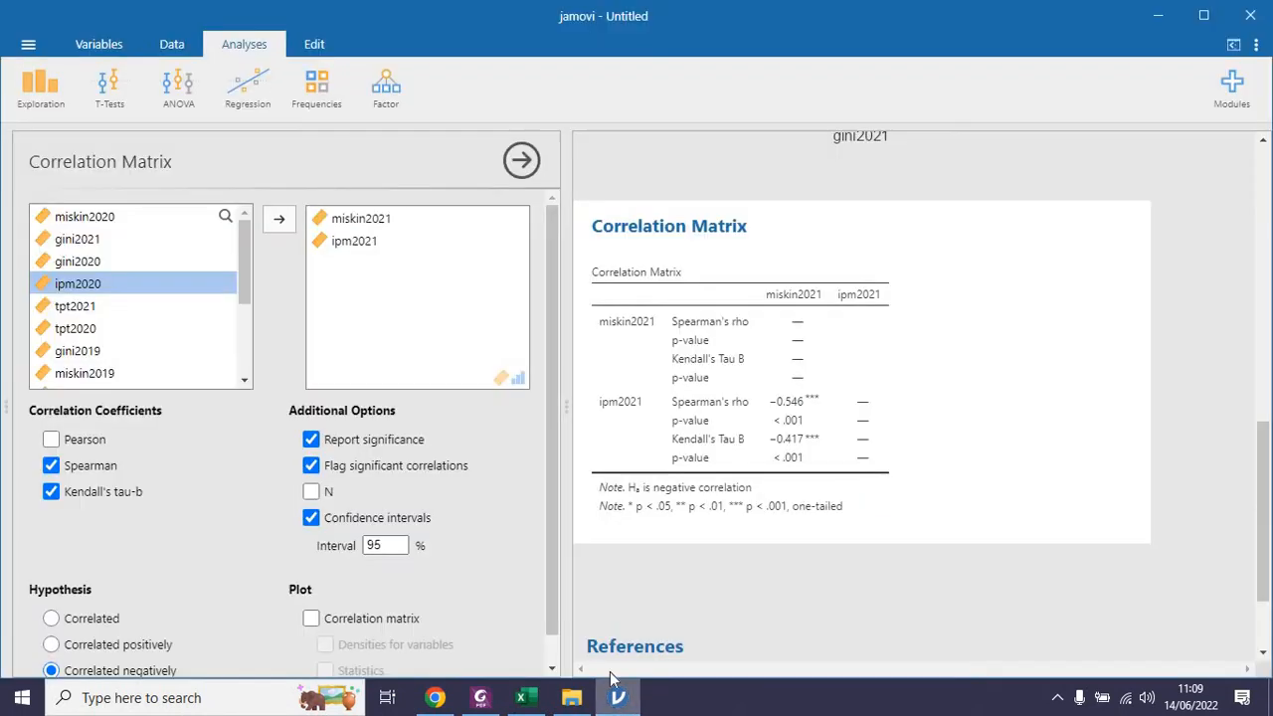
left_click(27, 47)
left_click(52, 127)
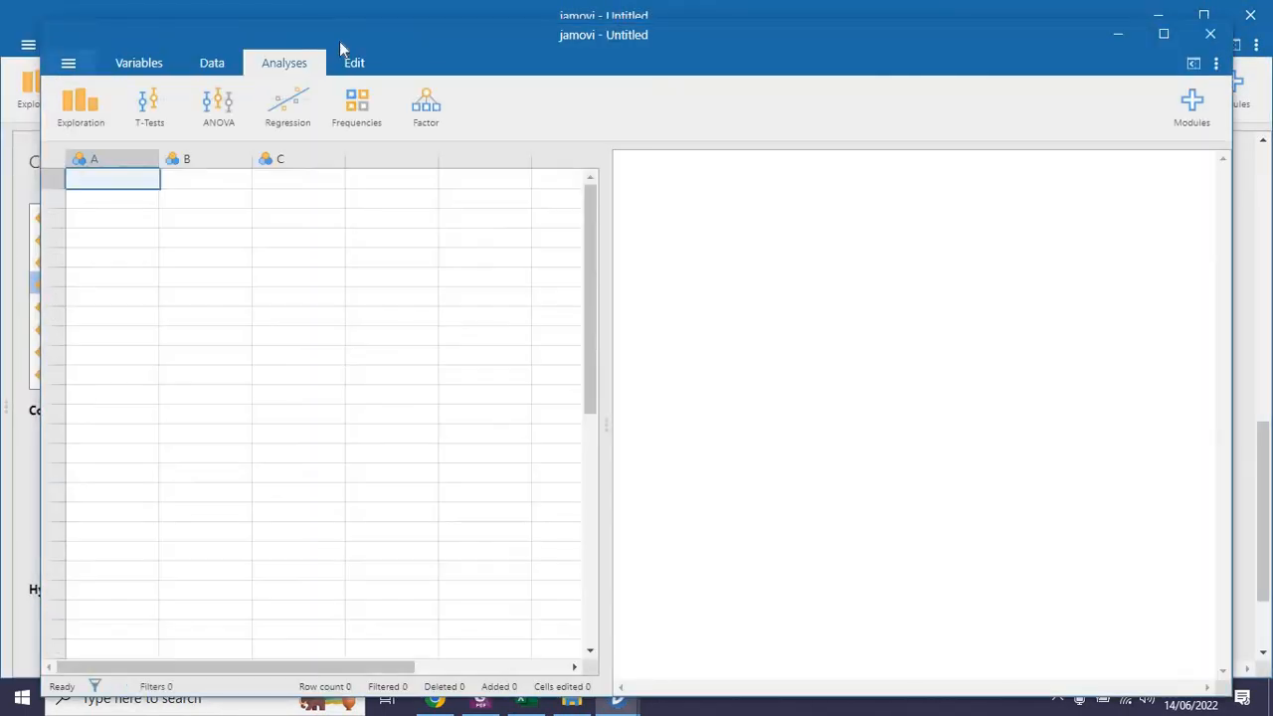
left_click(1165, 40)
Import the SPSS file "data loglinear" from the spss folder and bring its variable columns into view
left_click(33, 50)
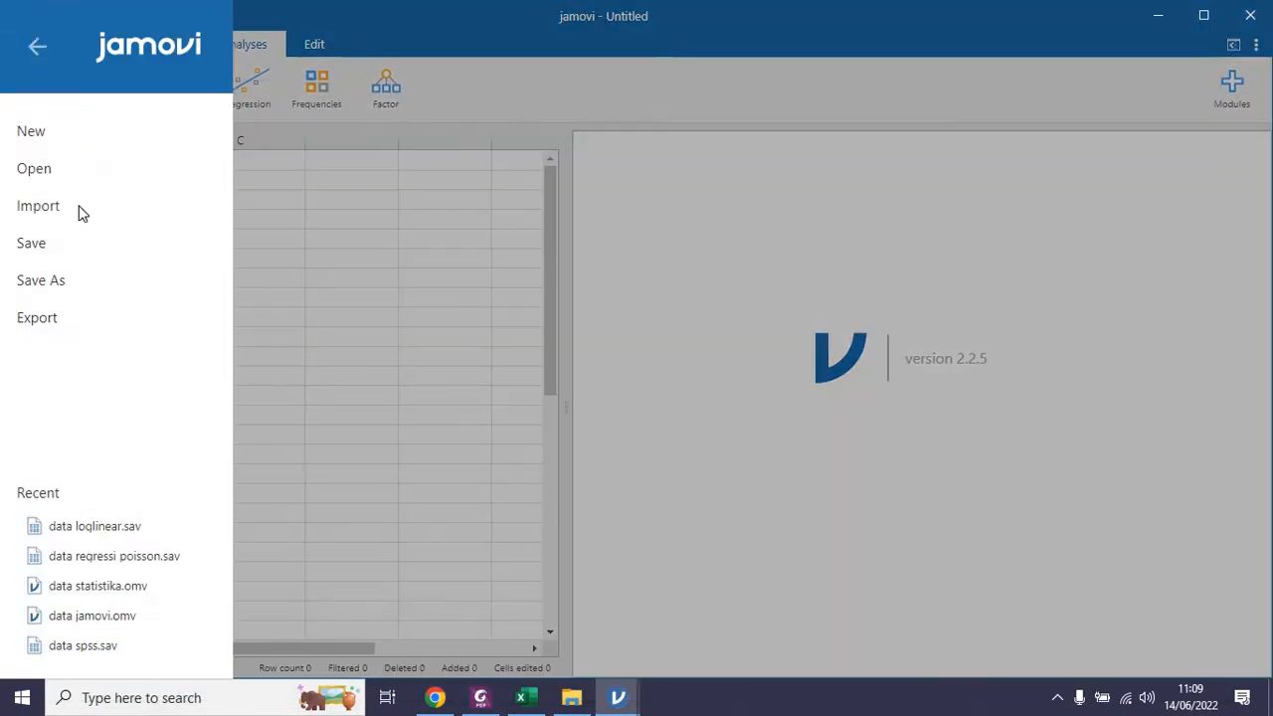
left_click(74, 210)
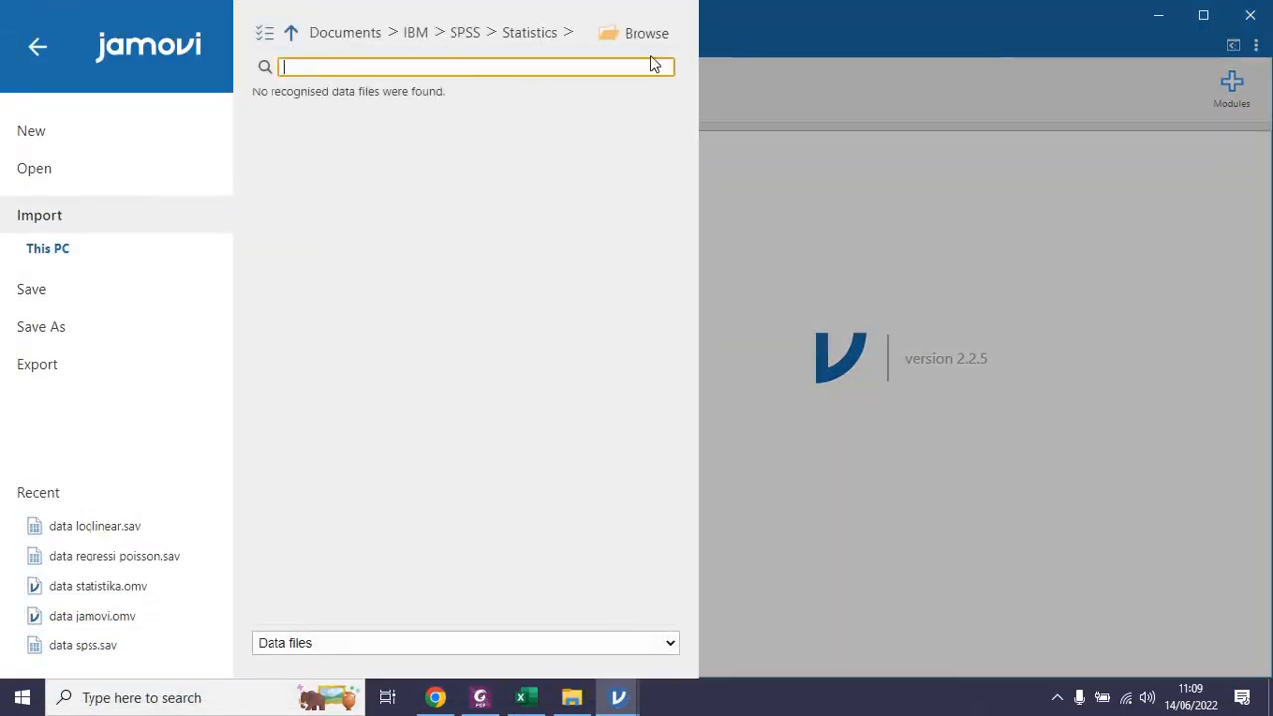
left_click(642, 36)
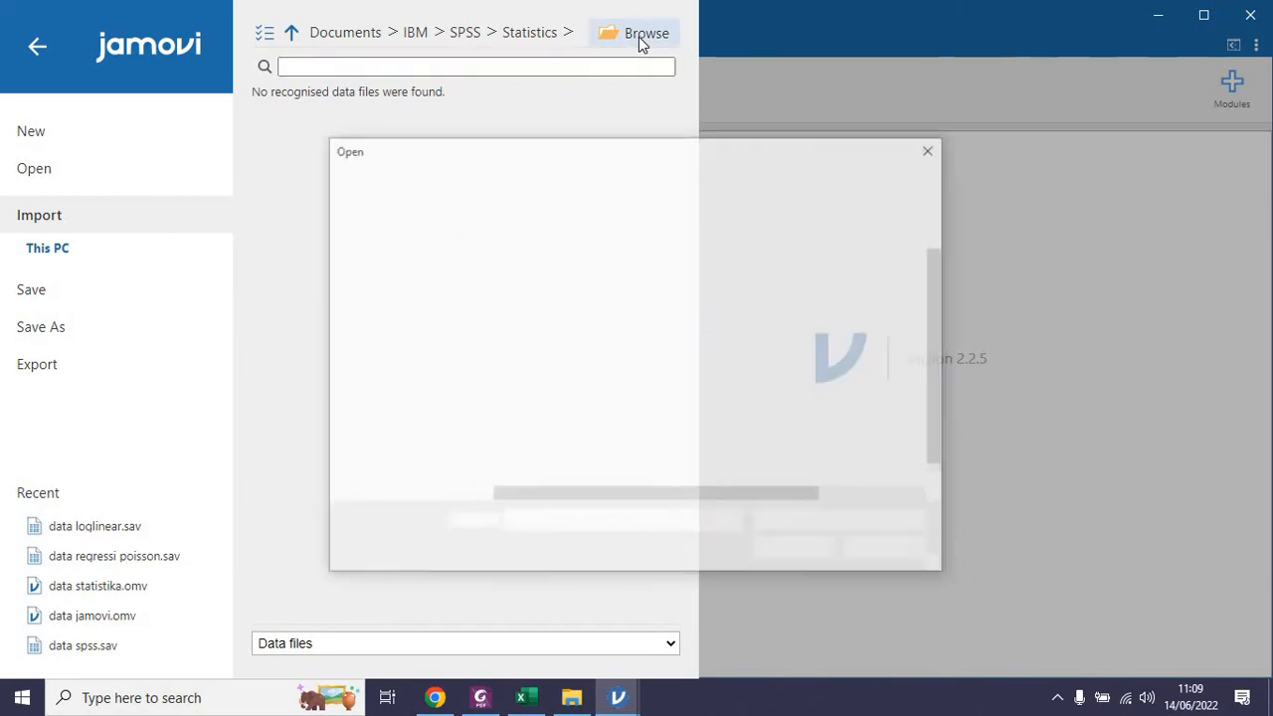
left_click_drag(941, 376, 941, 394)
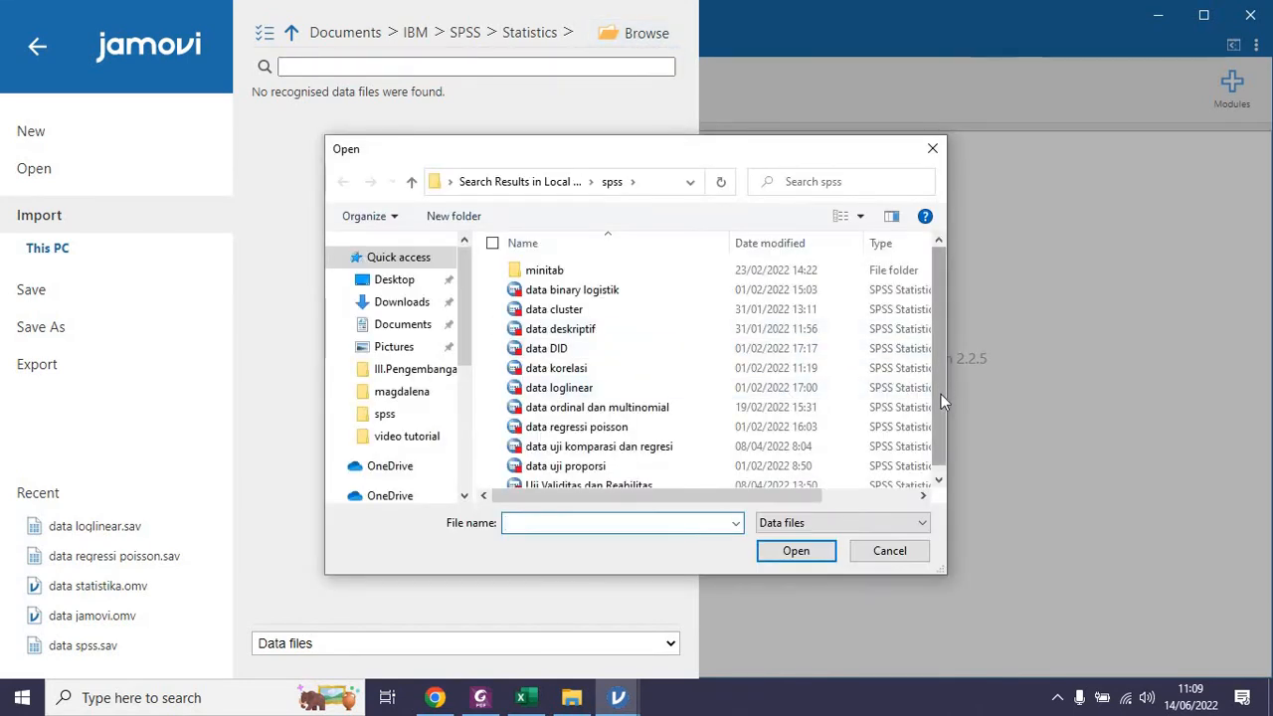
left_click(606, 380)
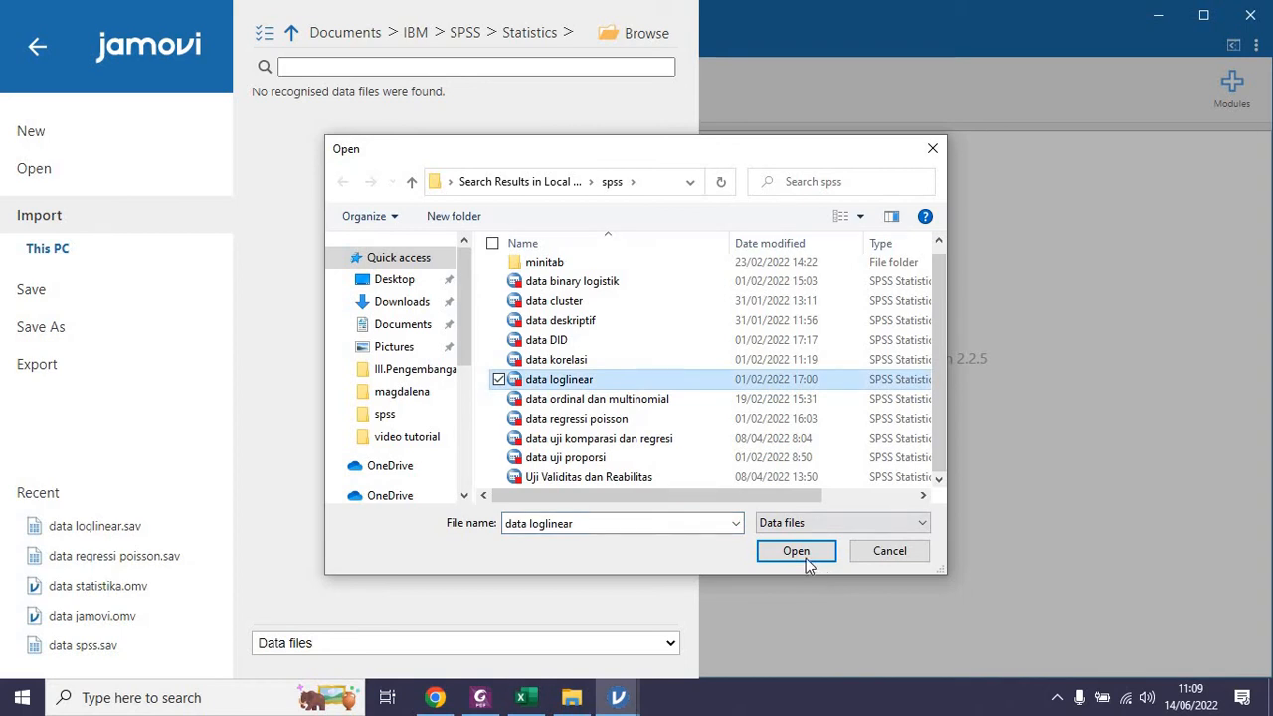
left_click(807, 560)
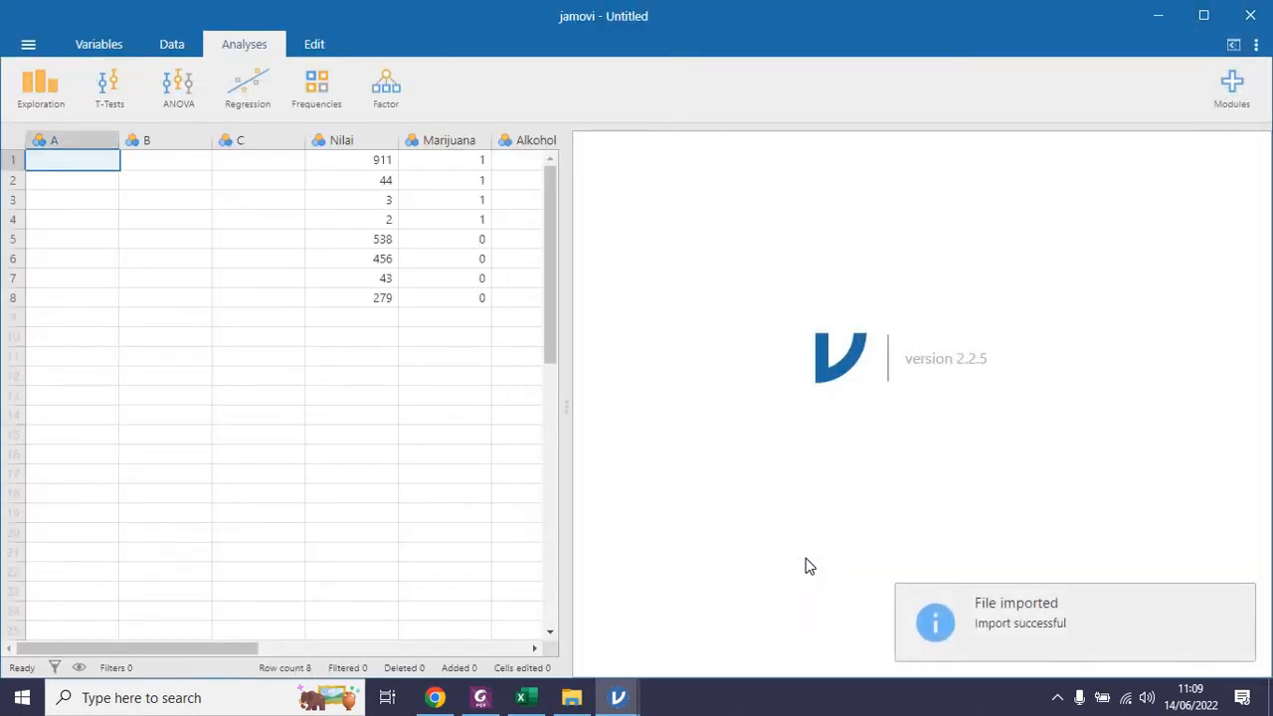
left_click_drag(200, 648, 332, 638)
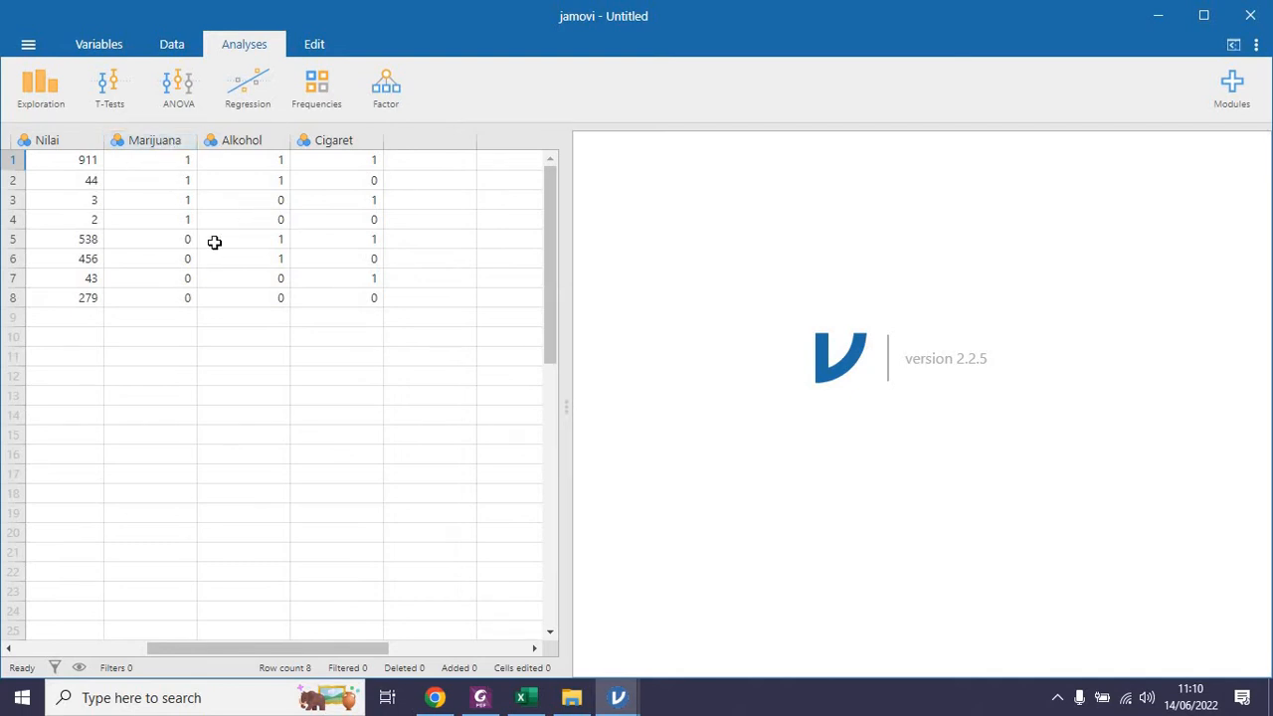
Set up a Log-Linear Regression with Marijuana, Alkohol and Cigaret as factors and Nilai as counts
left_click(318, 94)
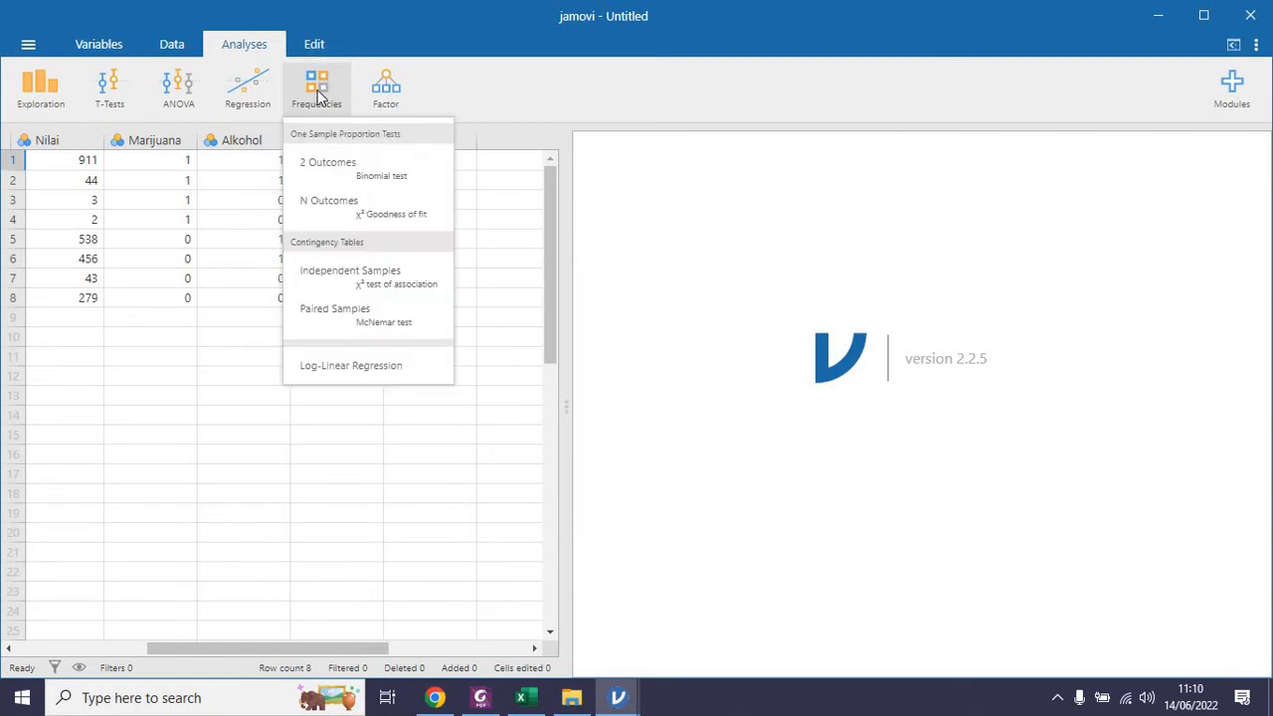
left_click(351, 366)
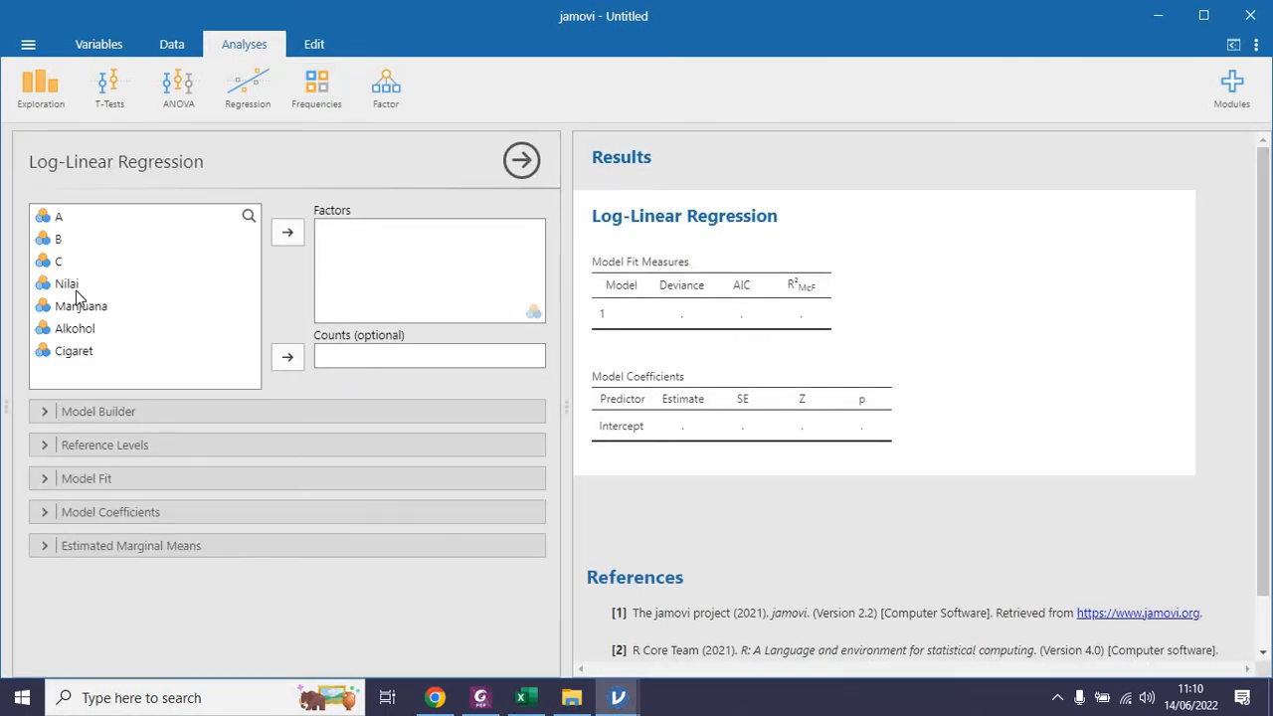
left_click(80, 306)
left_click(79, 330, "ctrl")
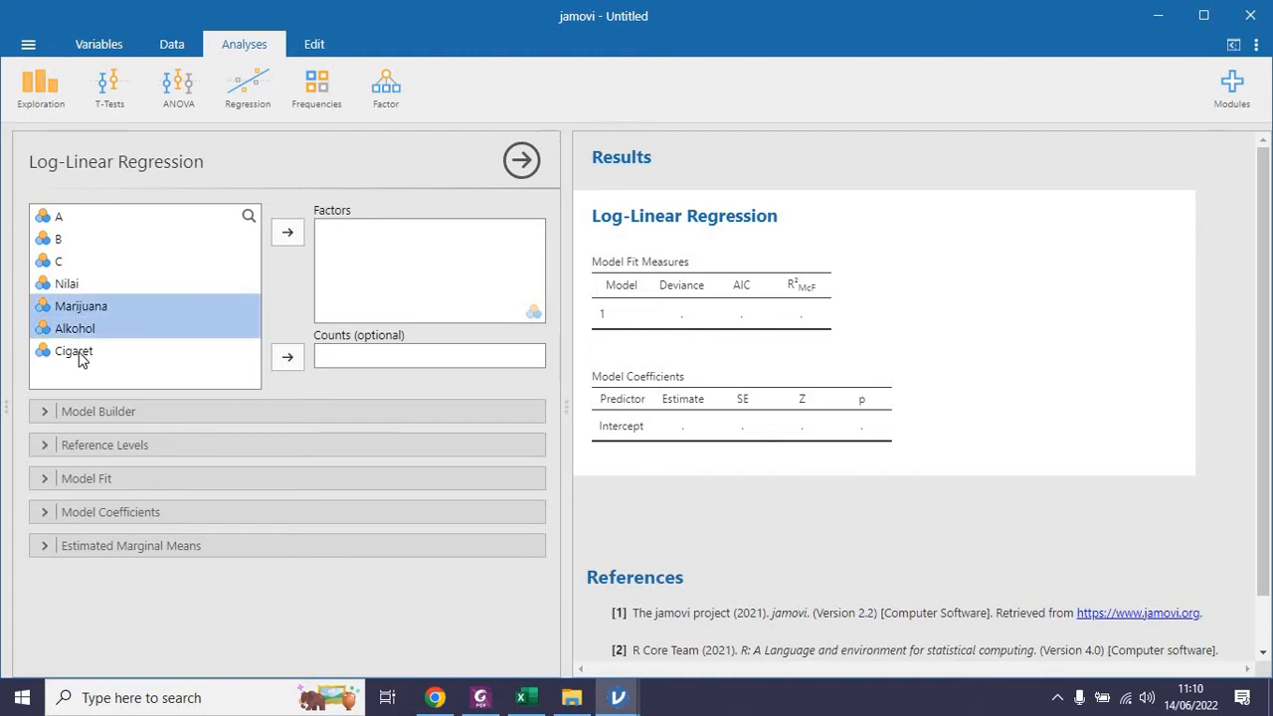
left_click(79, 353, "ctrl")
left_click(288, 232)
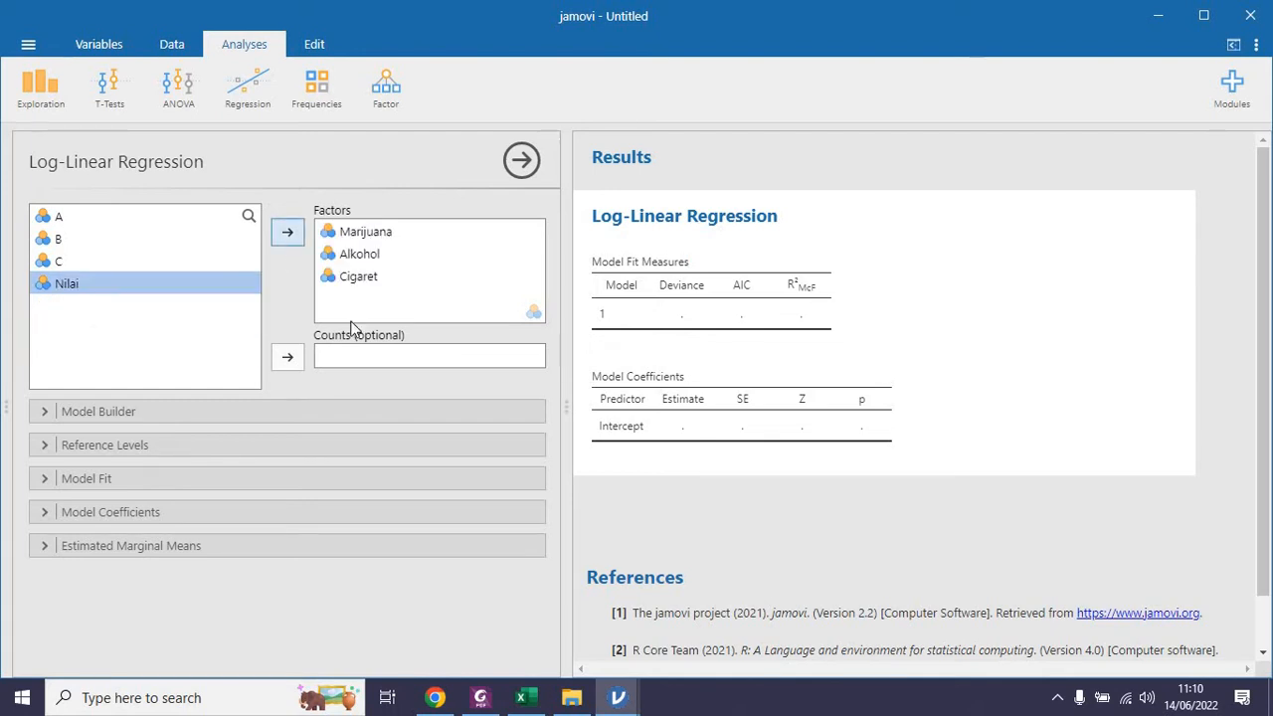
left_click(286, 357)
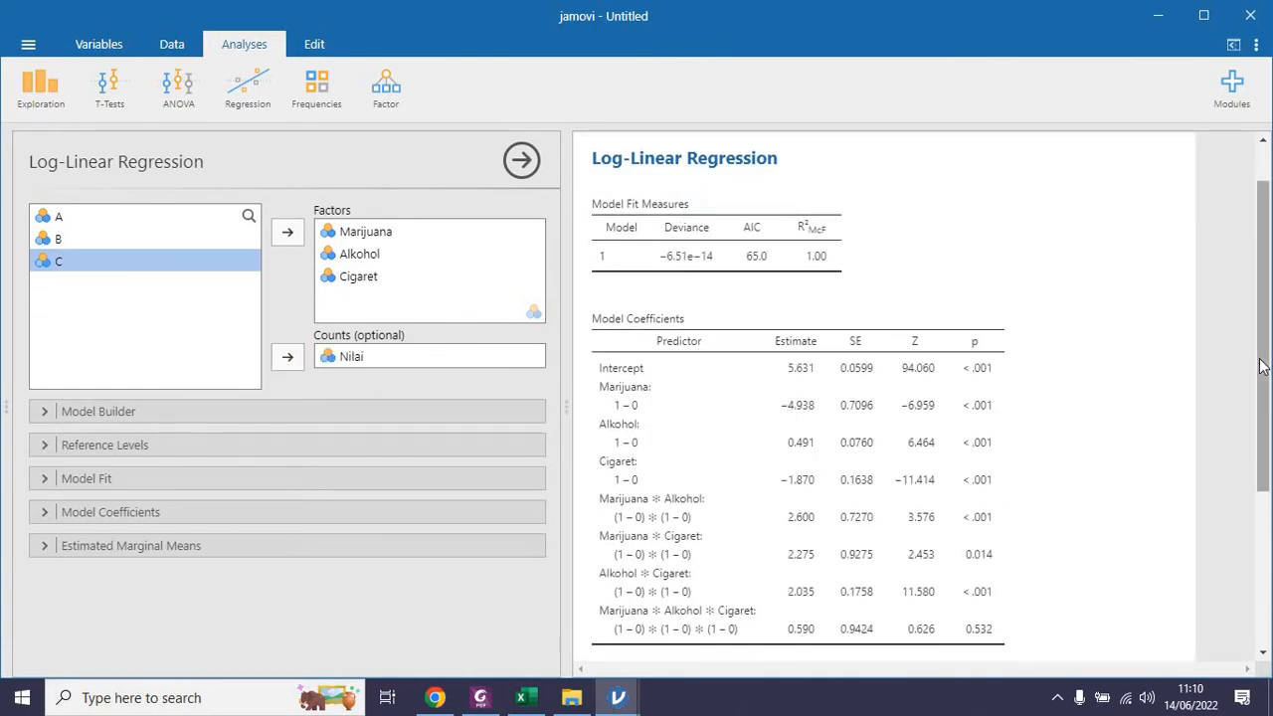
left_click_drag(1265, 367, 1266, 405)
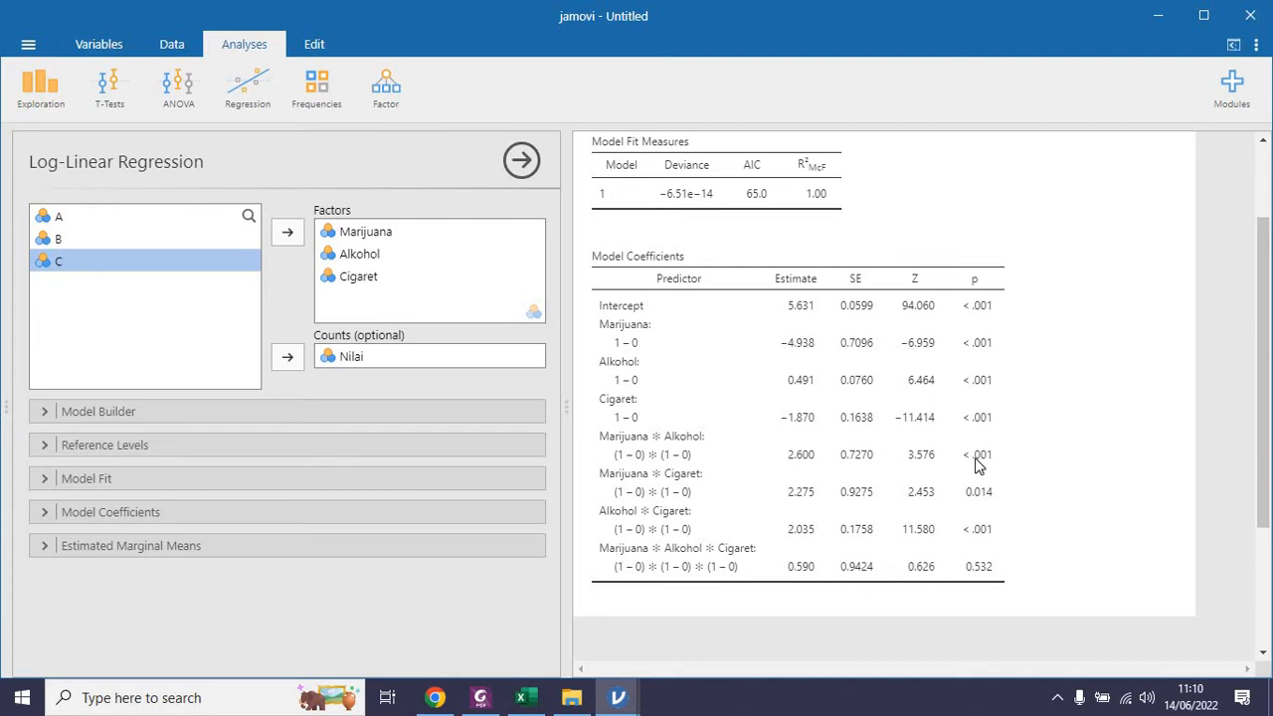
Set the reference level of Marijuana, Alkohol and Cigaret to 1
left_click(145, 449)
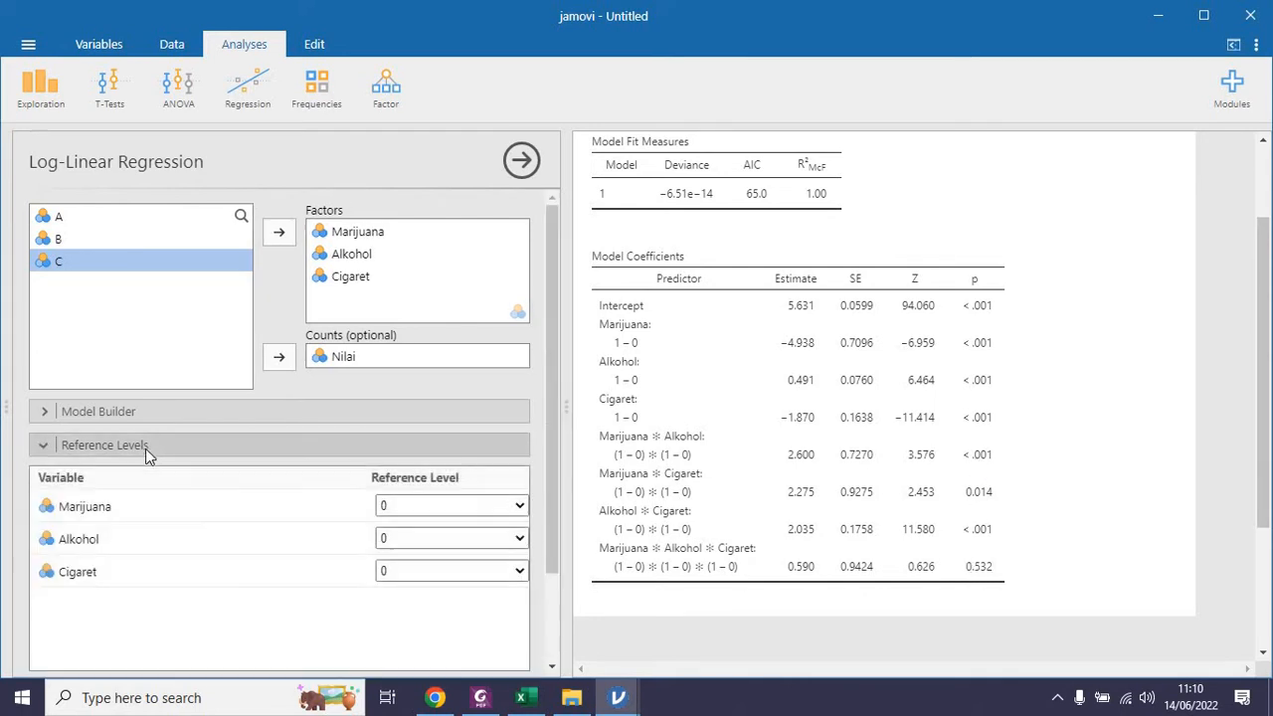
left_click(519, 509)
left_click(499, 541)
left_click(518, 539)
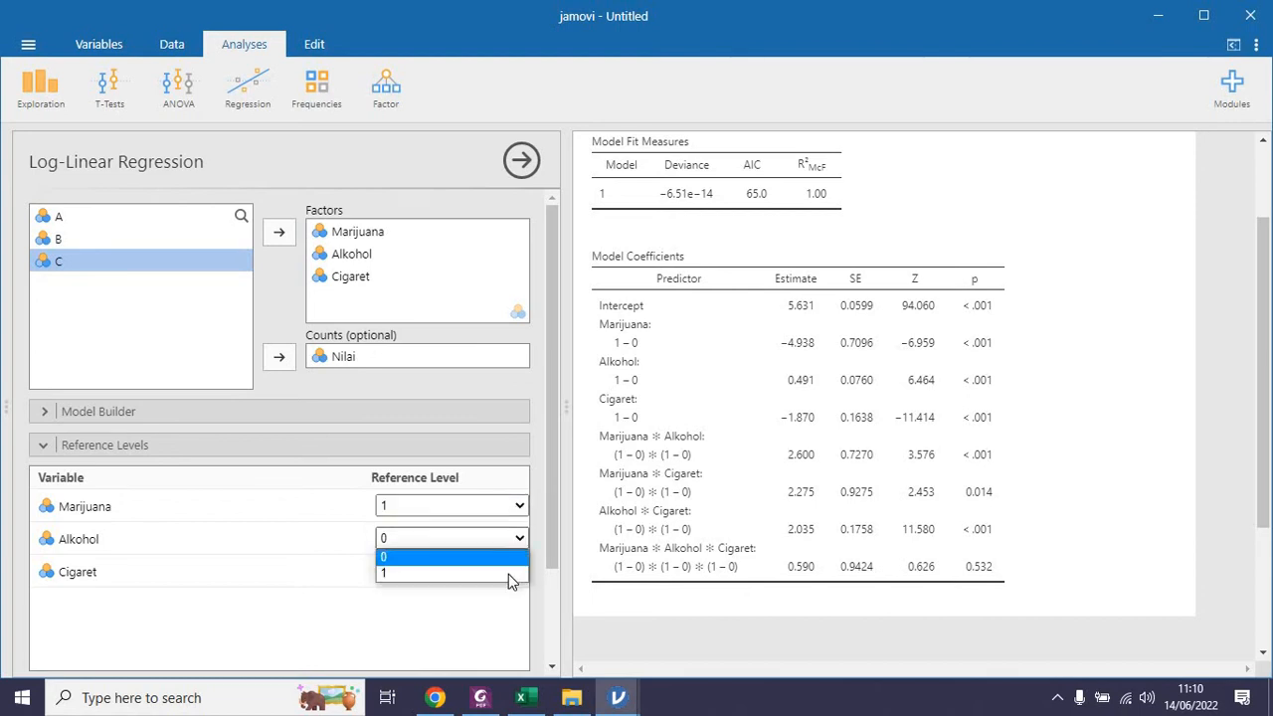
left_click(509, 581)
left_click(511, 573)
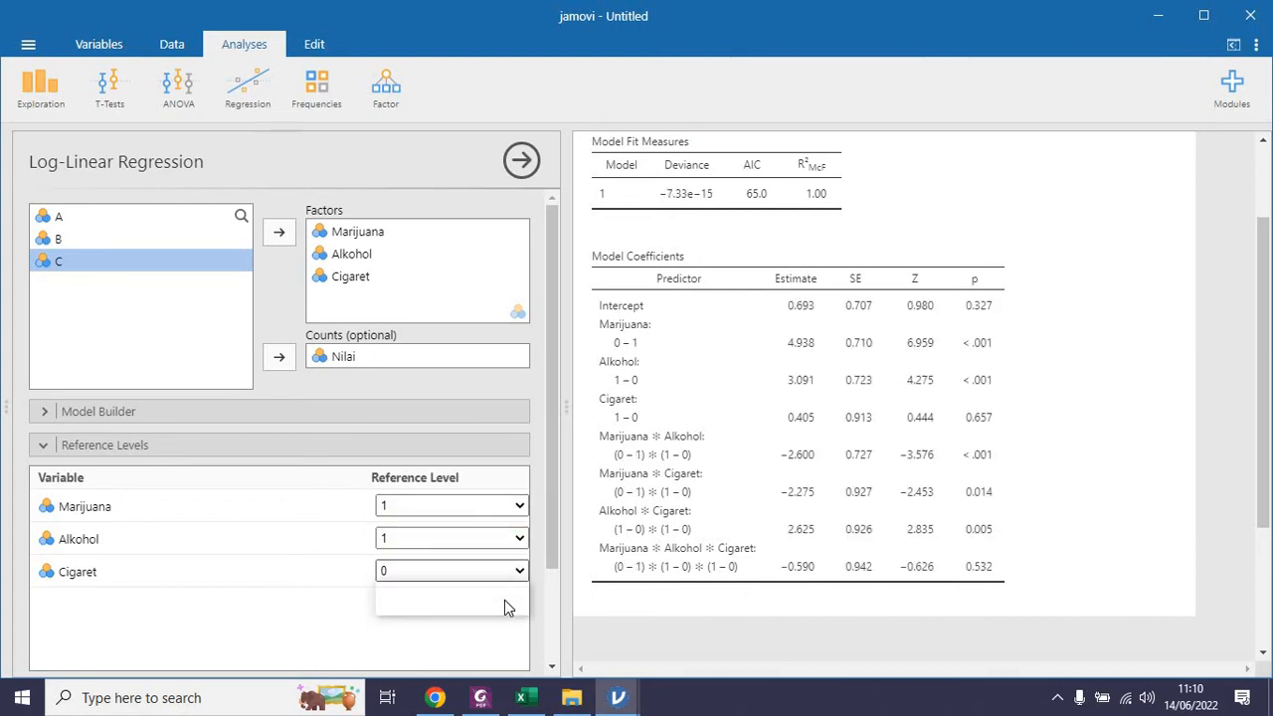
left_click(505, 609)
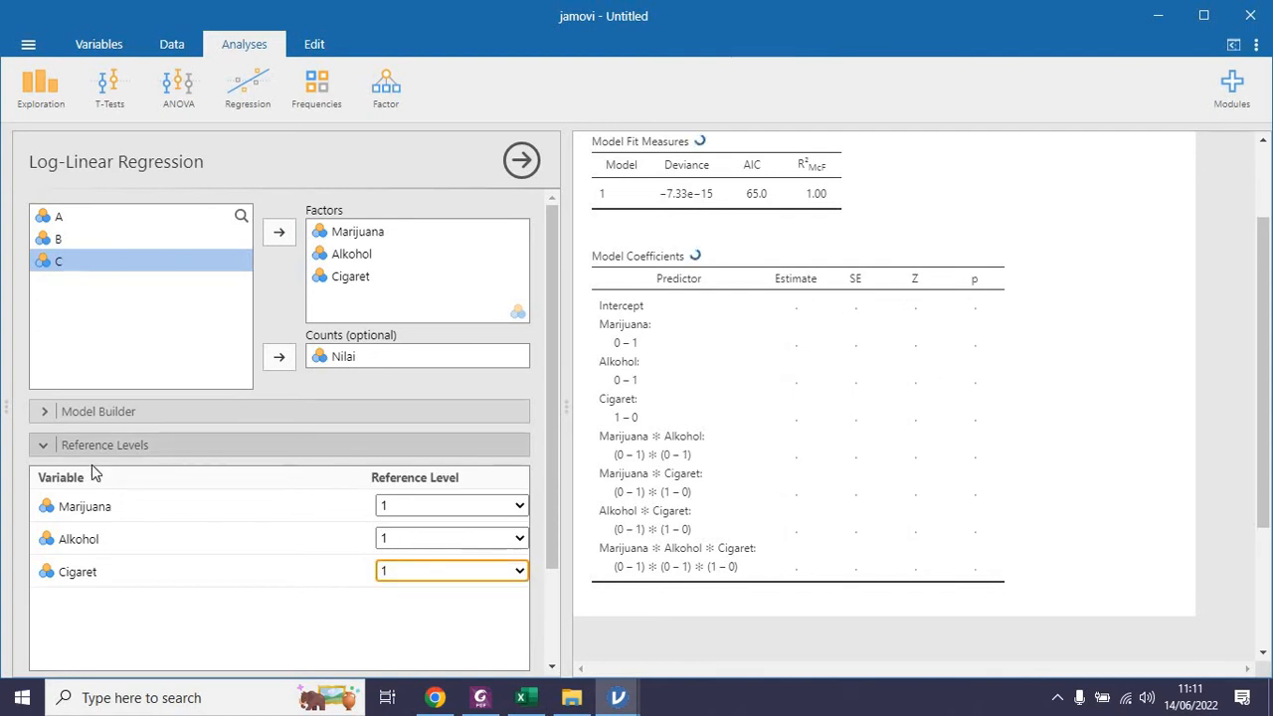
Return the reference levels of Marijuana, Alkohol and Cigaret to 0 and collapse the reference level settings
left_click(429, 509)
left_click(429, 524)
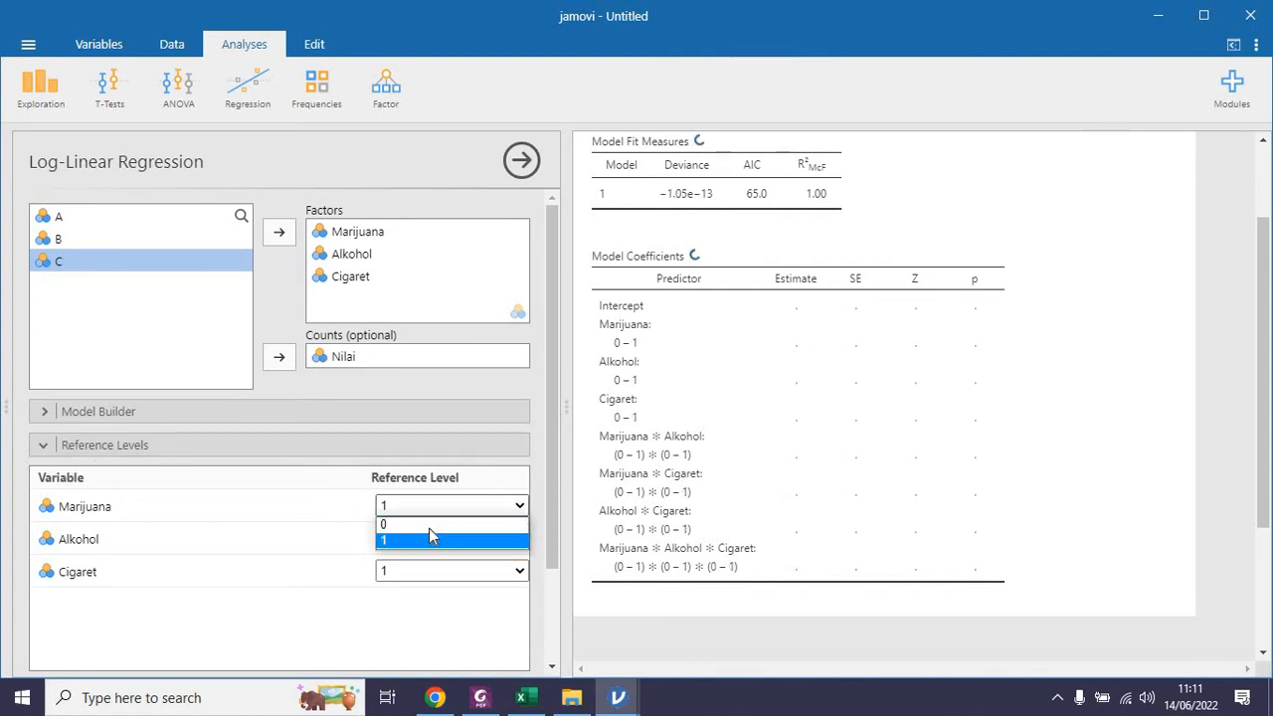
left_click(435, 550)
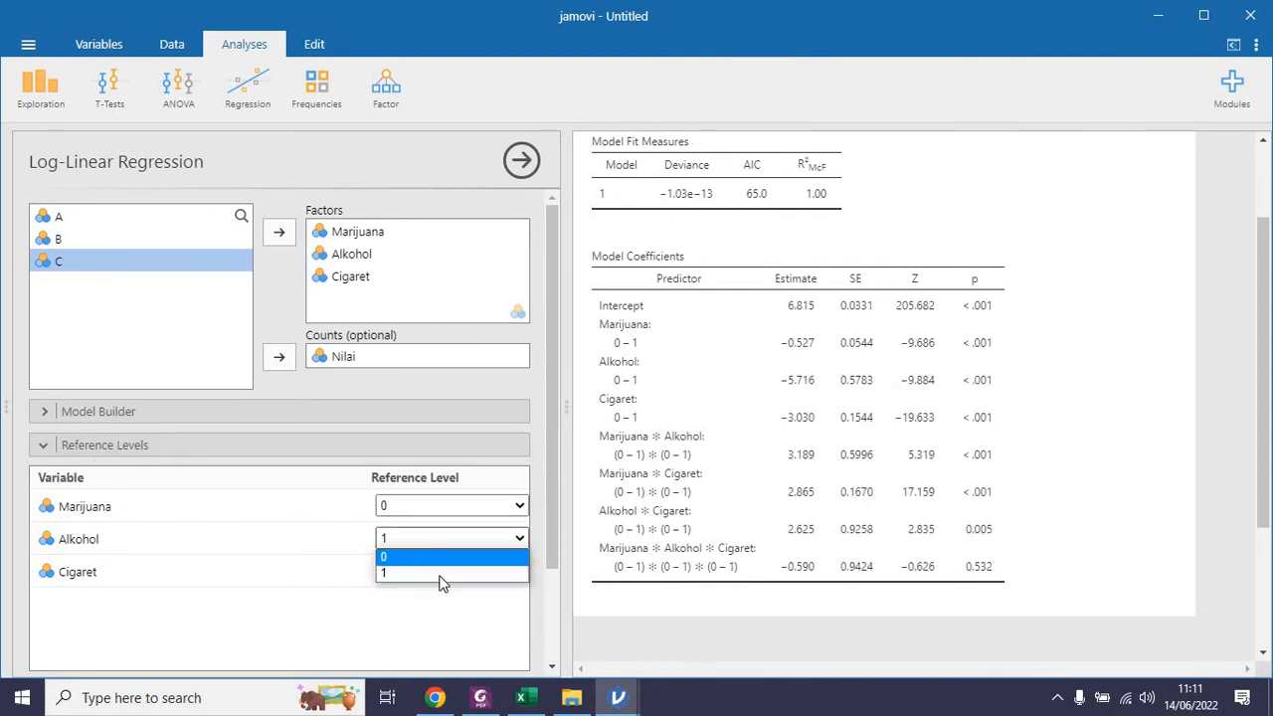
left_click(441, 583)
left_click(444, 590)
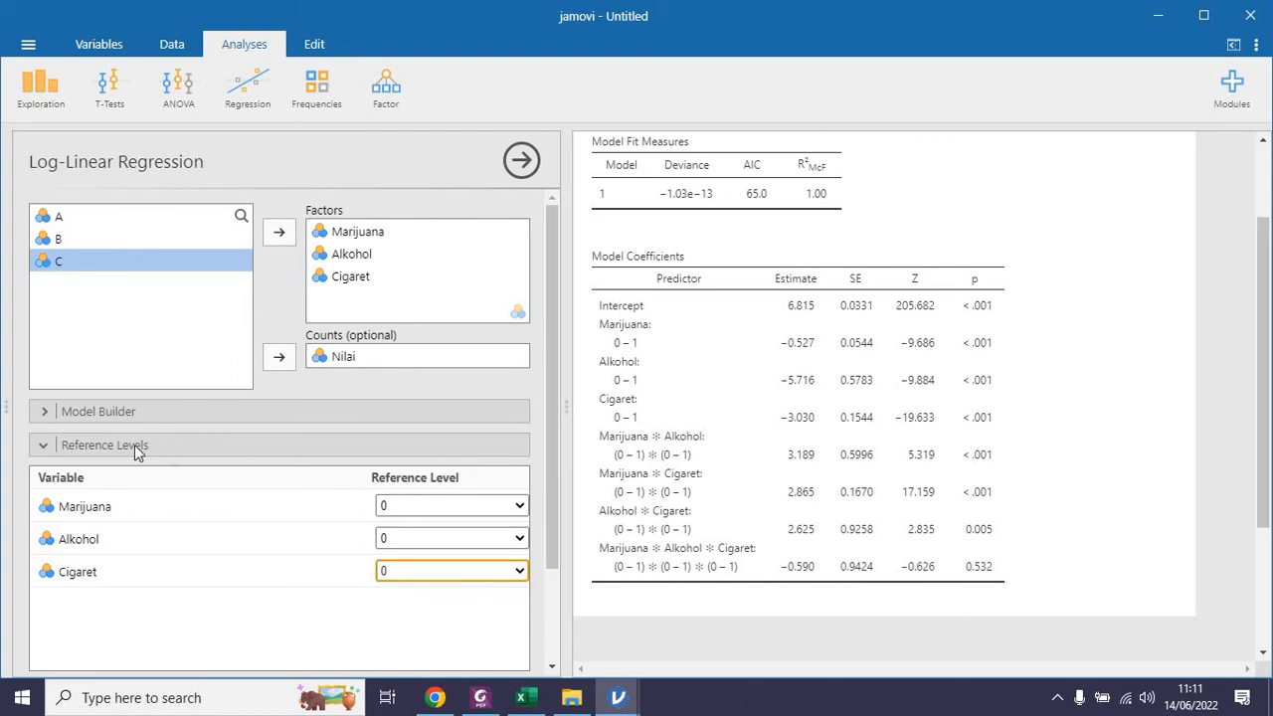
left_click(47, 446)
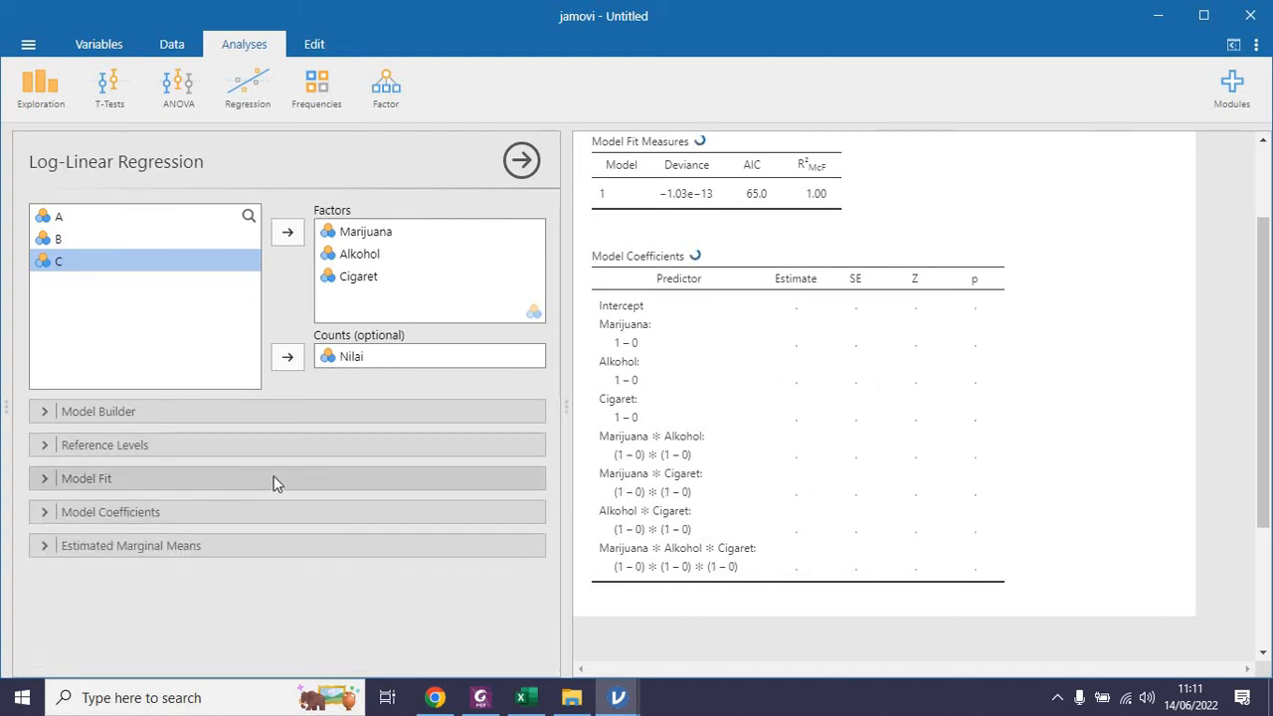
Add the overall model test and Nagelkerke's R² to the model fit output
left_click(58, 481)
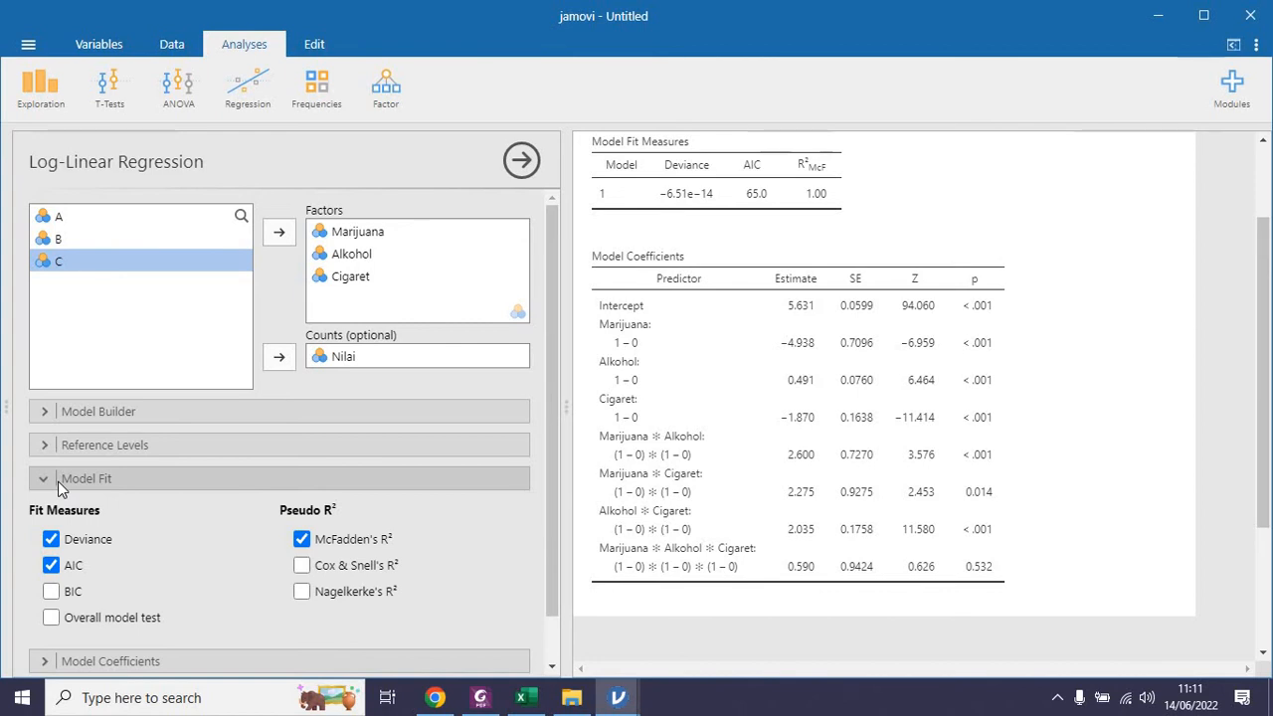
left_click(87, 623)
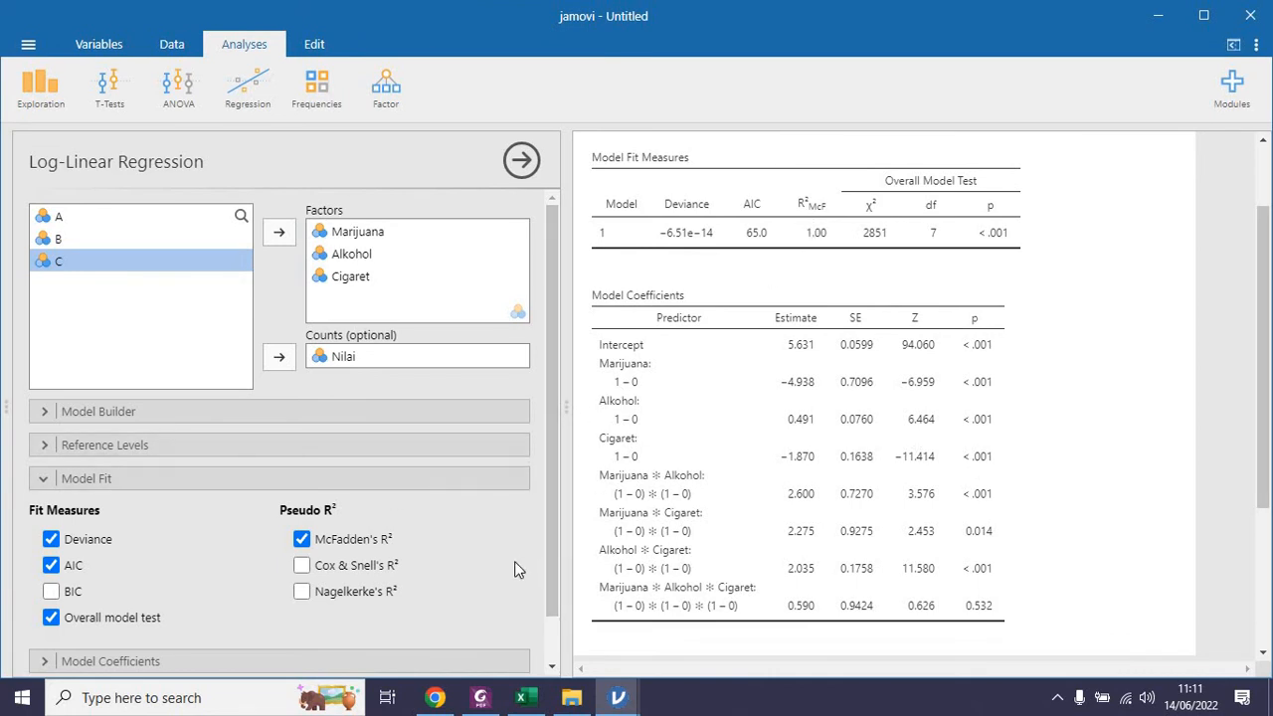
left_click(356, 591)
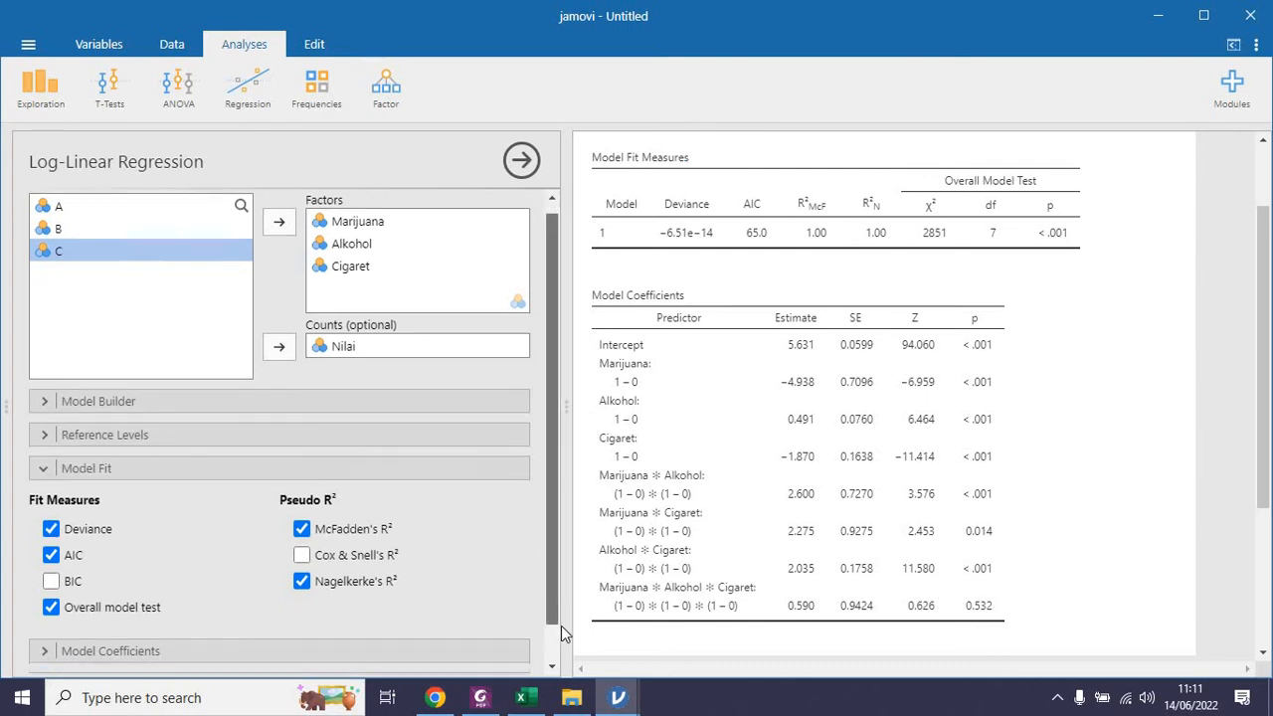
Add the rate ratio to the model coefficients table
scroll(557, 622, "down", 2)
left_click(420, 611)
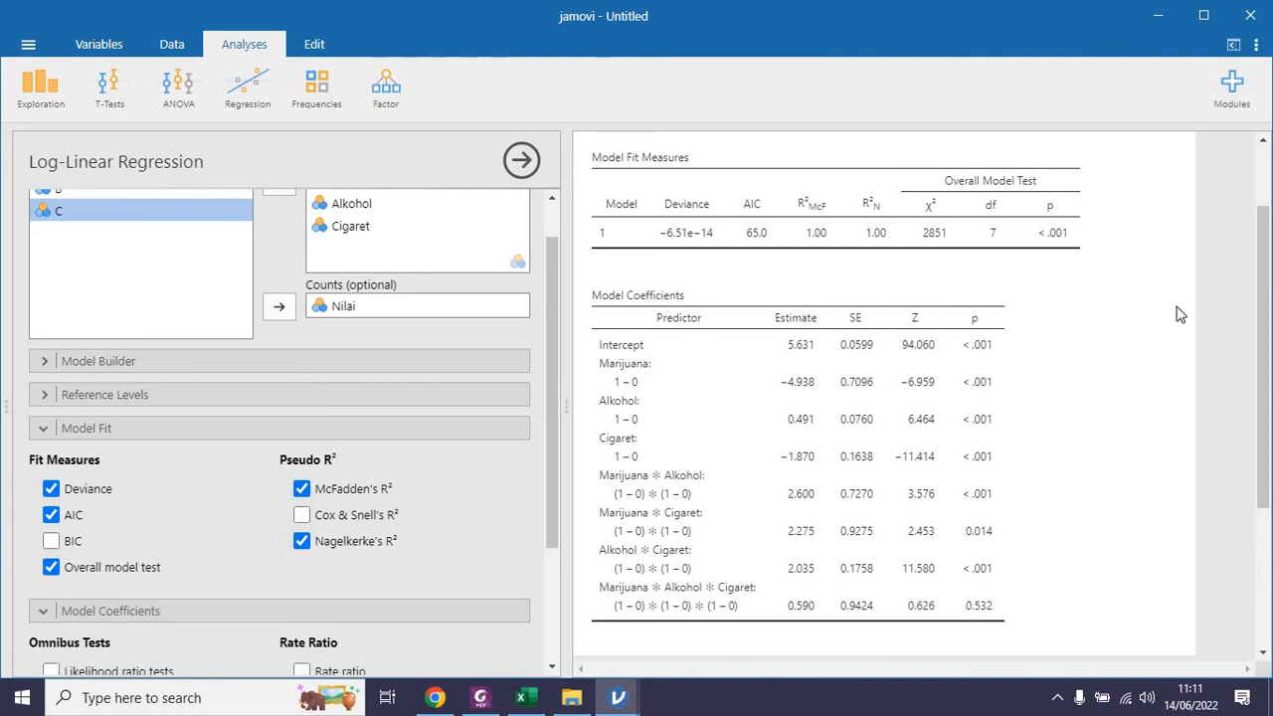
left_click_drag(1267, 348, 1270, 413)
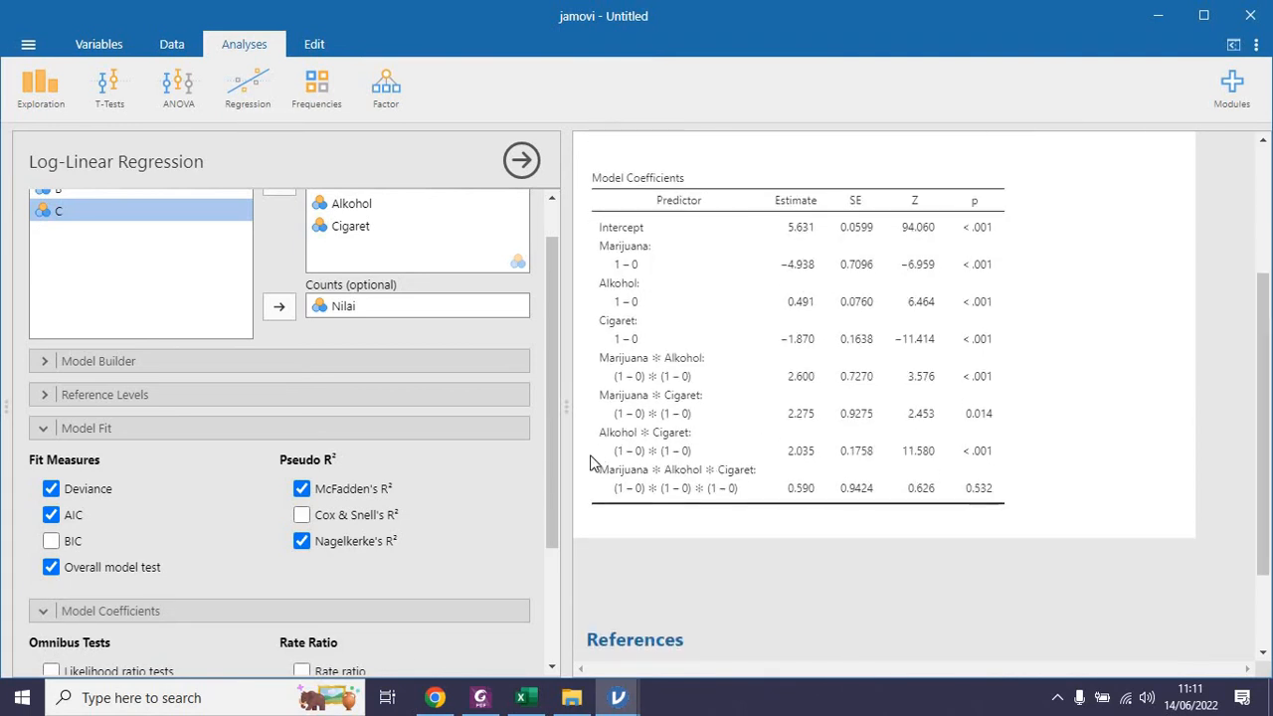
left_click_drag(550, 471, 528, 620)
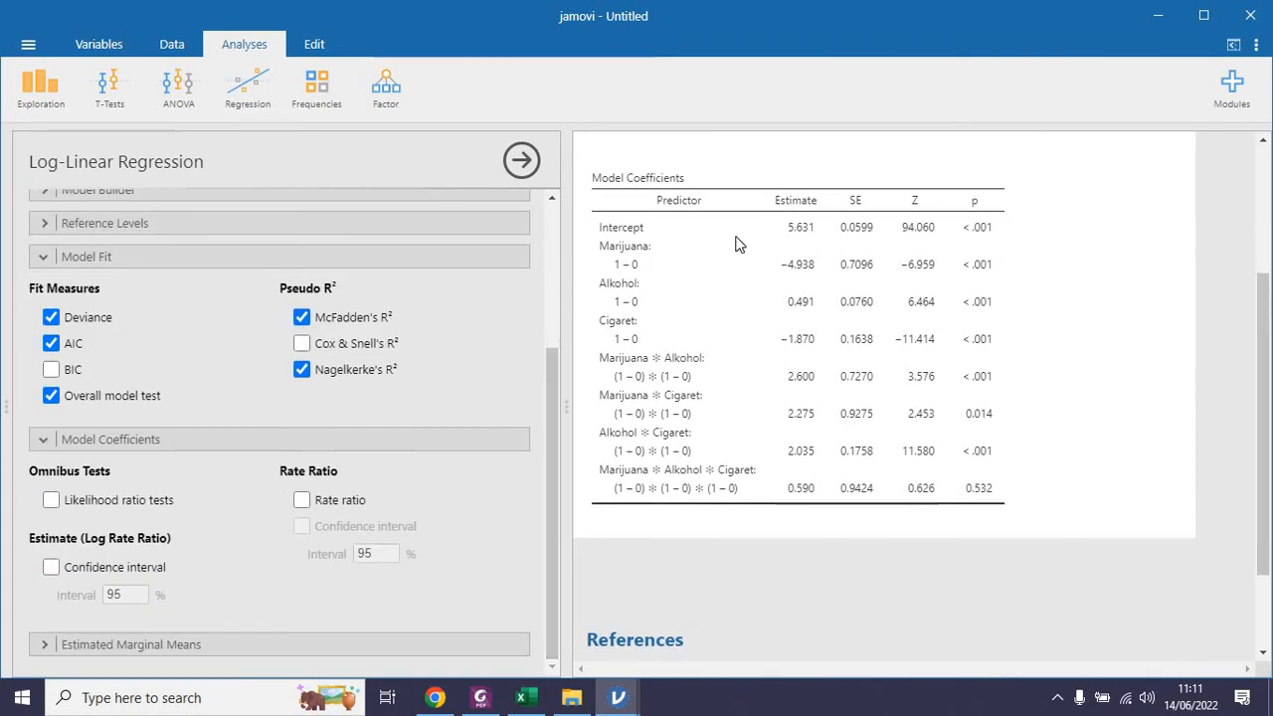
left_click(303, 502)
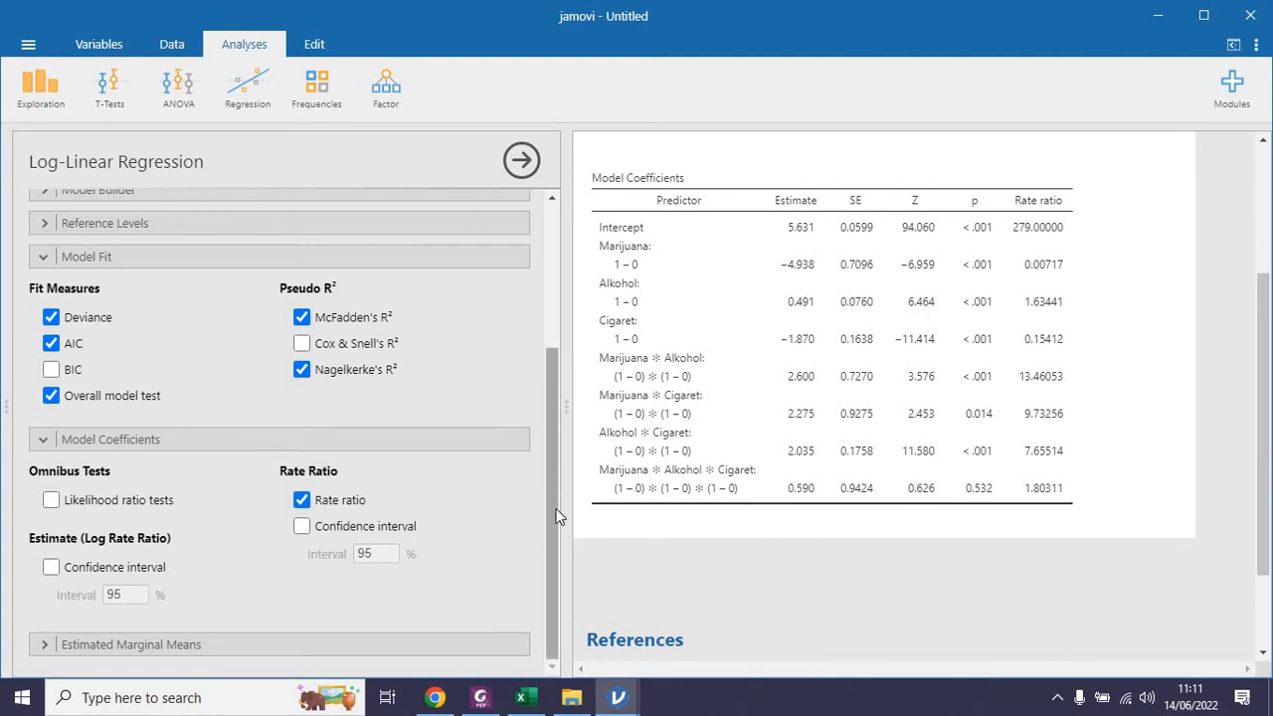
Add BIC to the model fit measures
left_click_drag(555, 518, 568, 407)
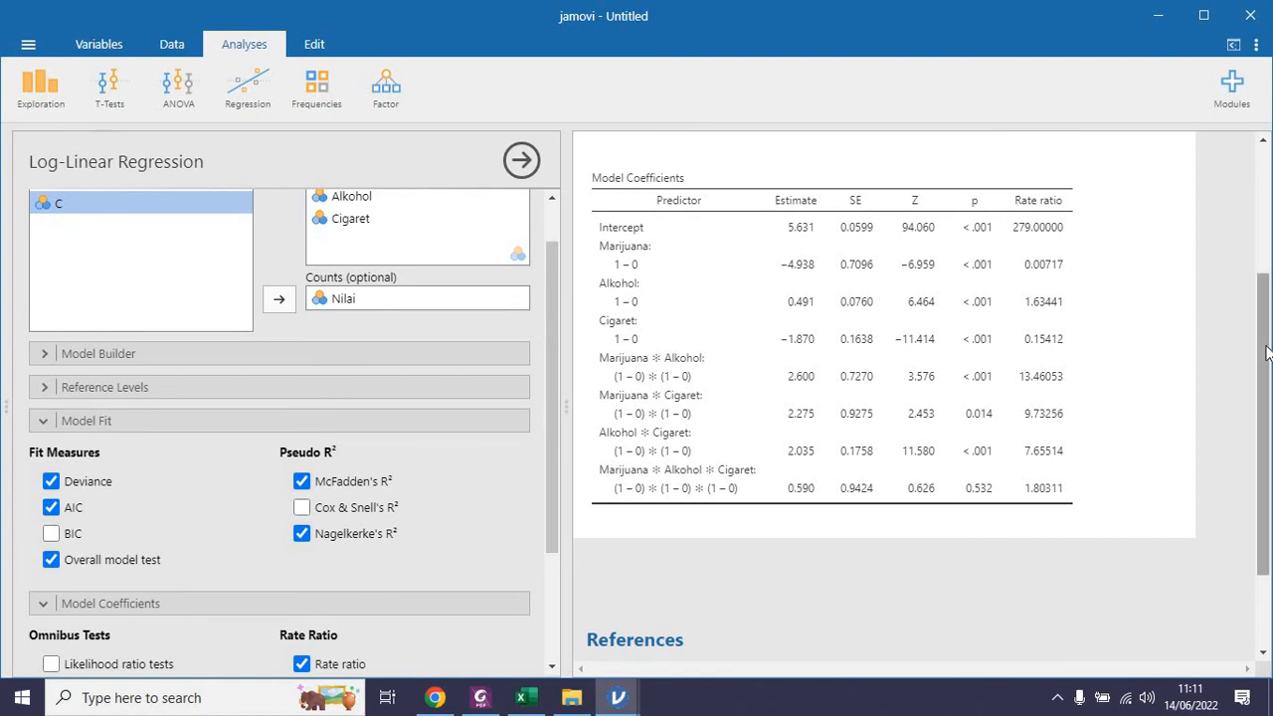
left_click_drag(1266, 355, 1265, 258)
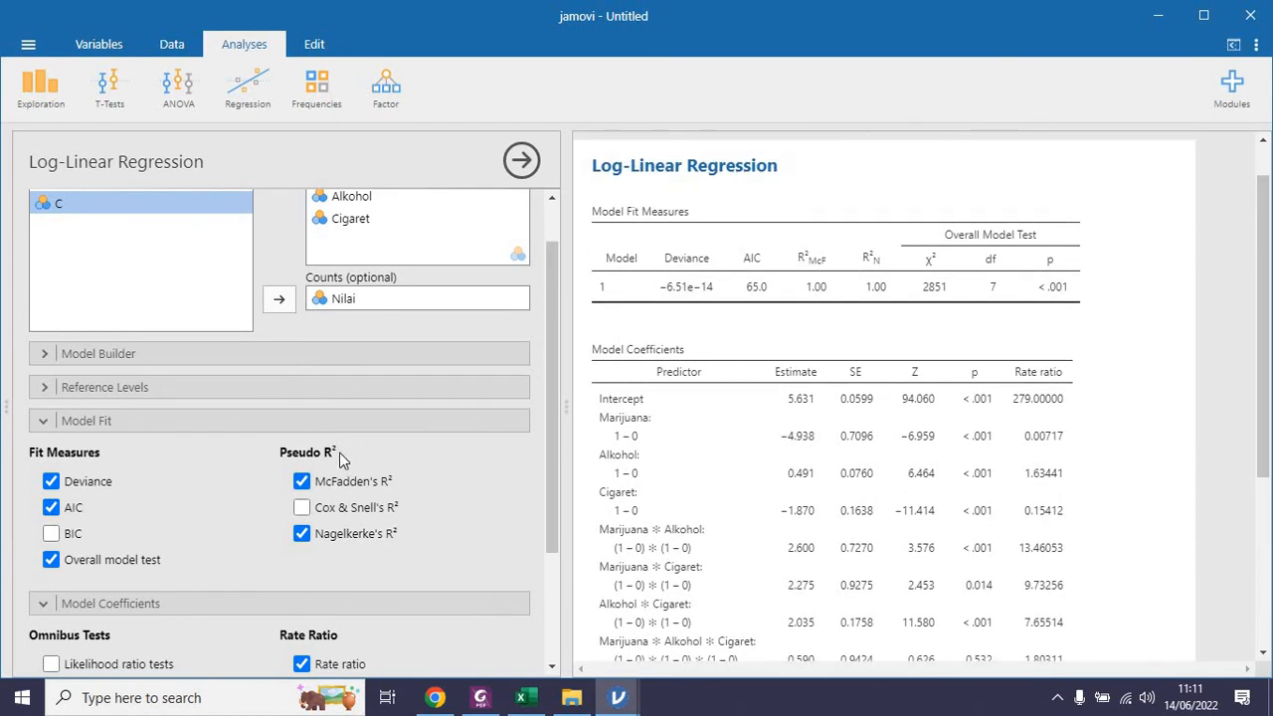
left_click(62, 538)
Remove the three-way interaction Marijuana ✻ Alkohol ✻ Cigaret from Block 1 of the model
left_click(127, 360)
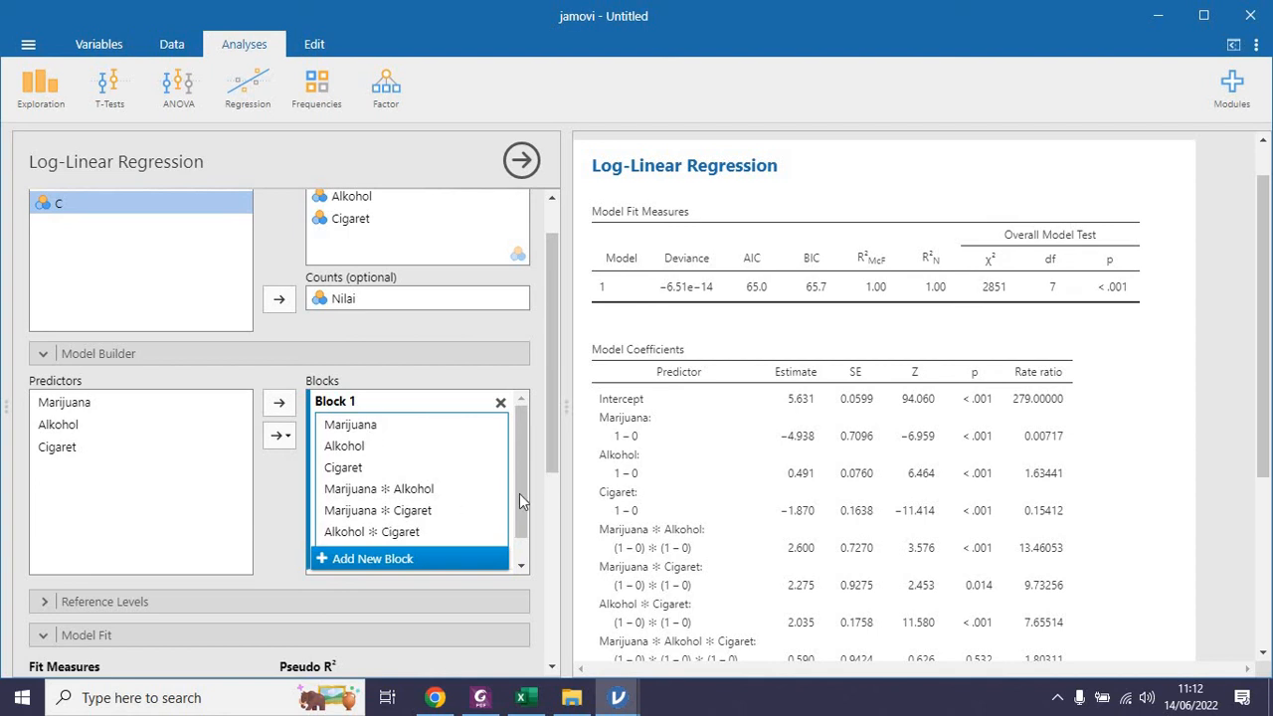
left_click_drag(520, 503, 520, 567)
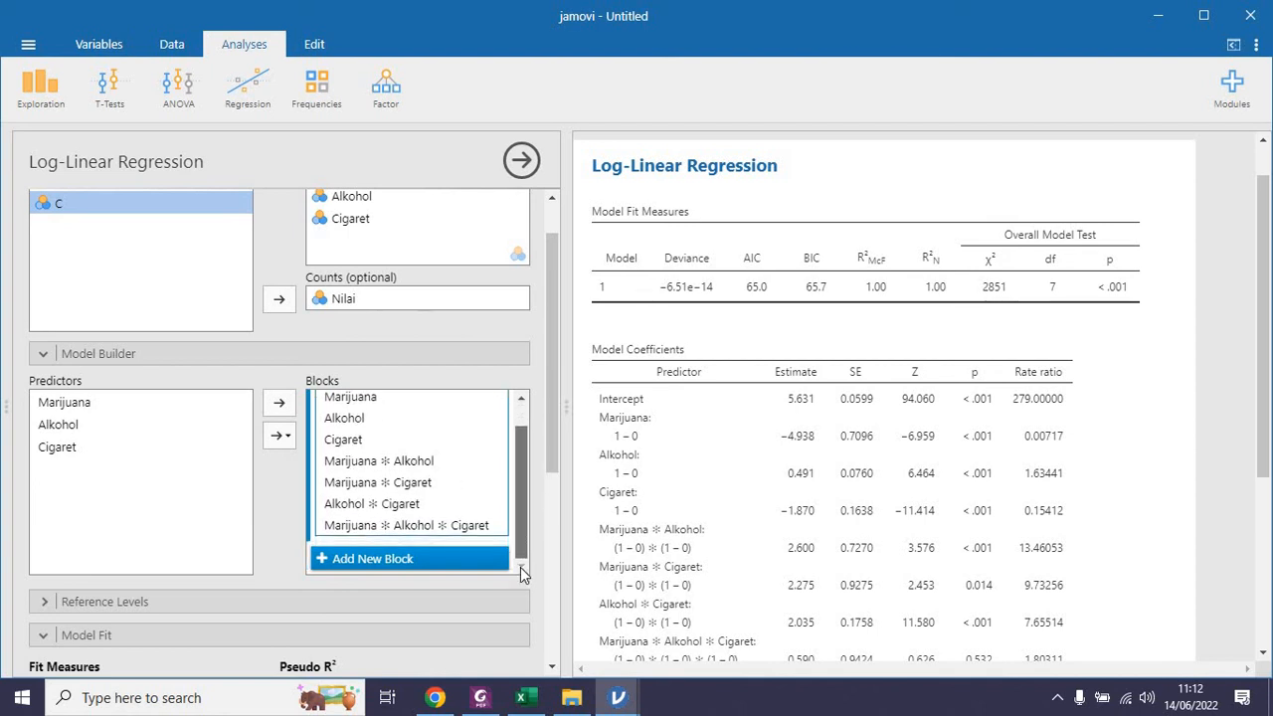
left_click(366, 527)
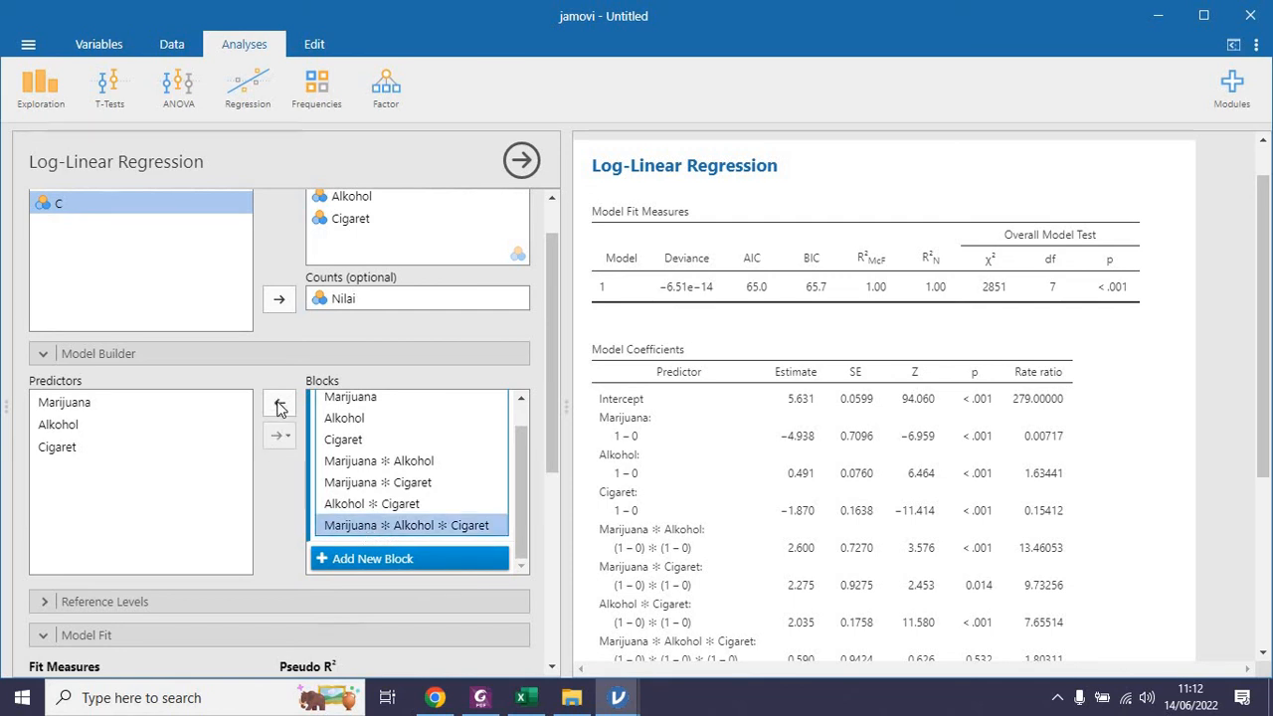
left_click(280, 405)
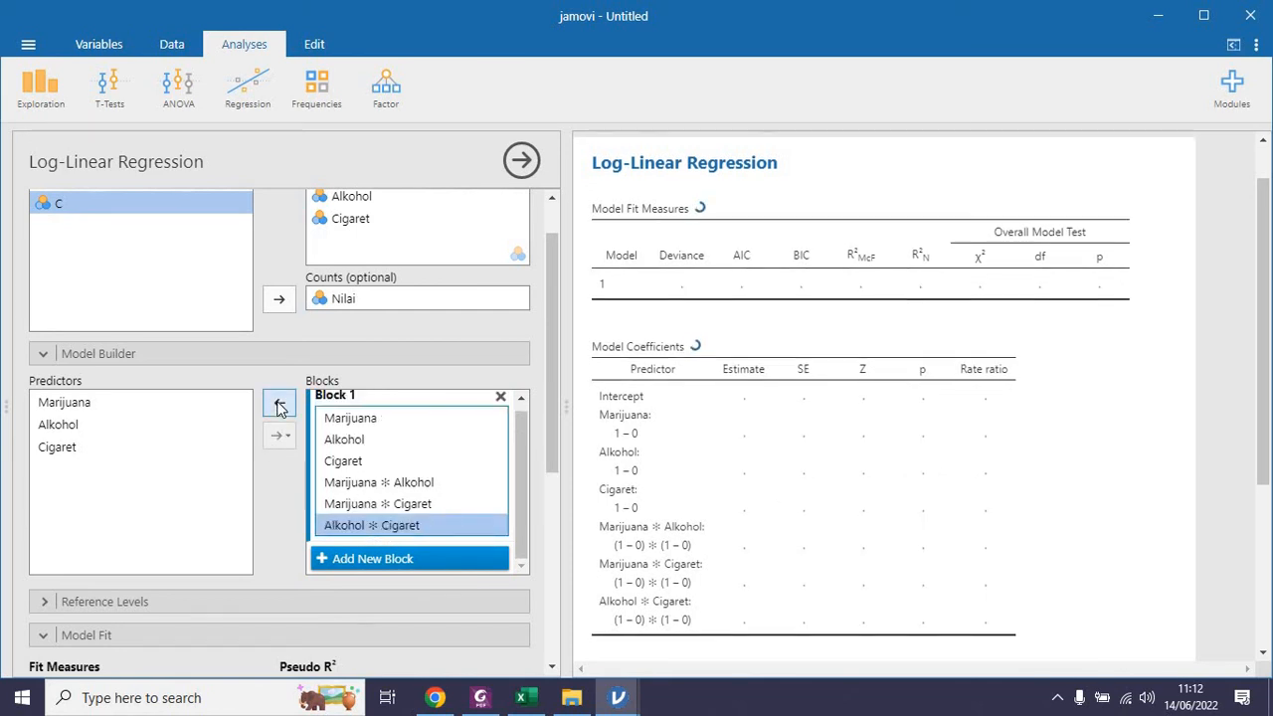